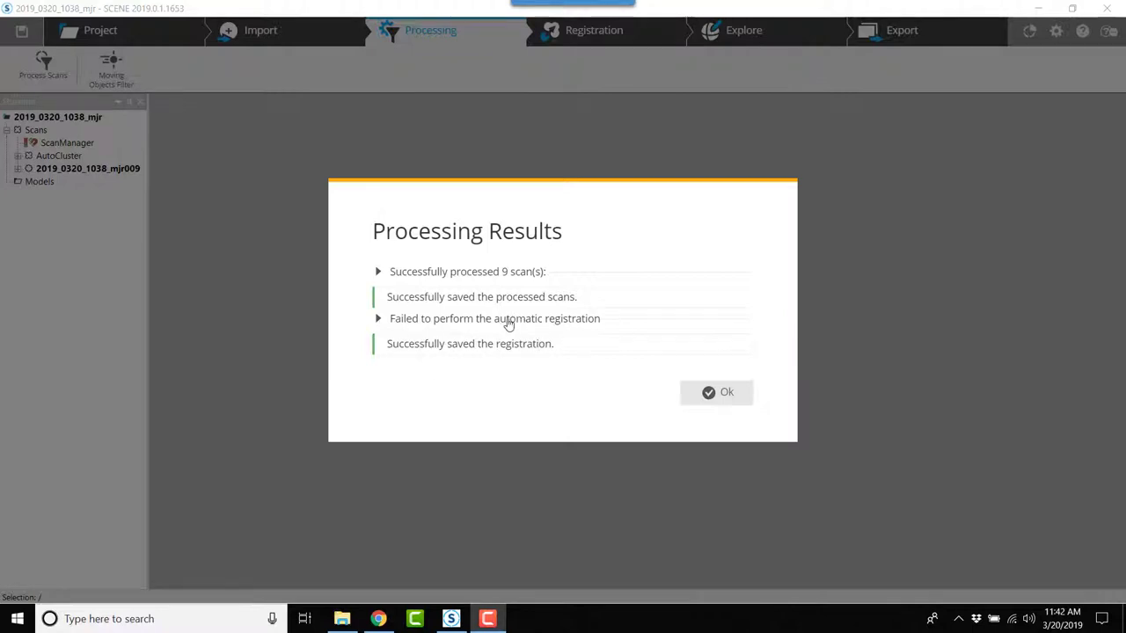
Step: Acknowledge the processing results: 9 scans processed and automatic registration failed
click(743, 398)
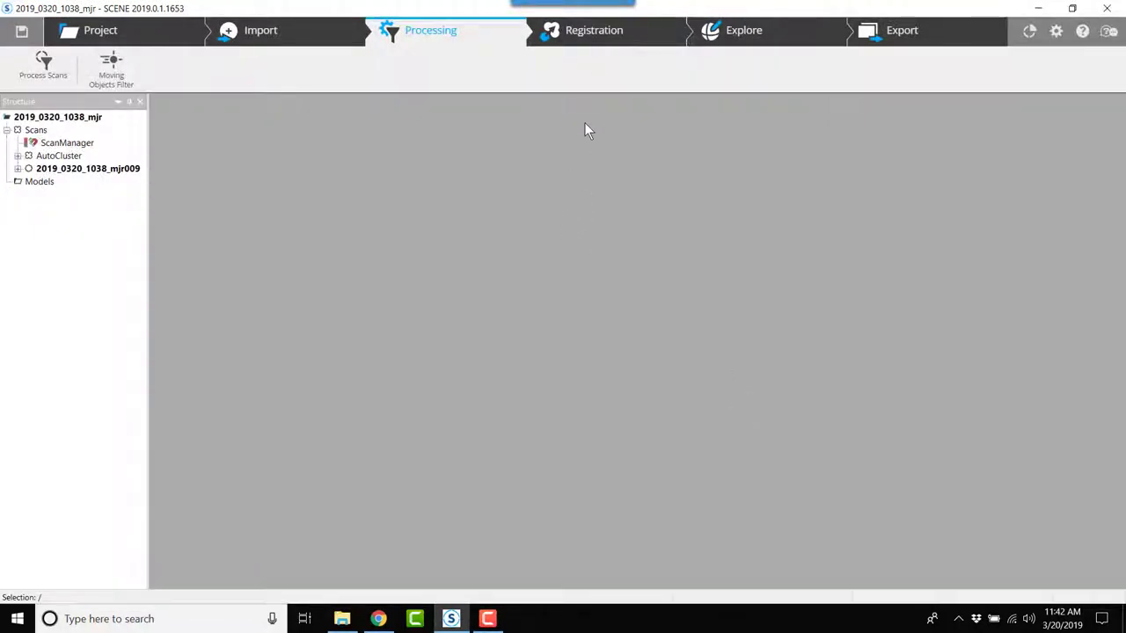
Step: Start verification of the AutoCluster registration from the Registration overview
click(598, 35)
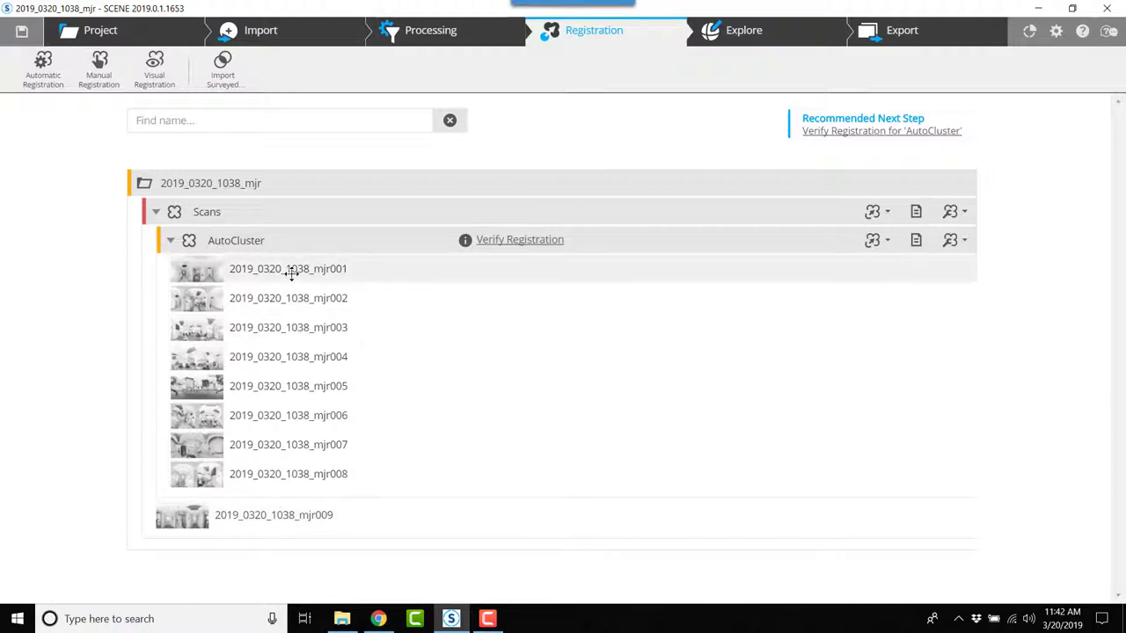
click(500, 239)
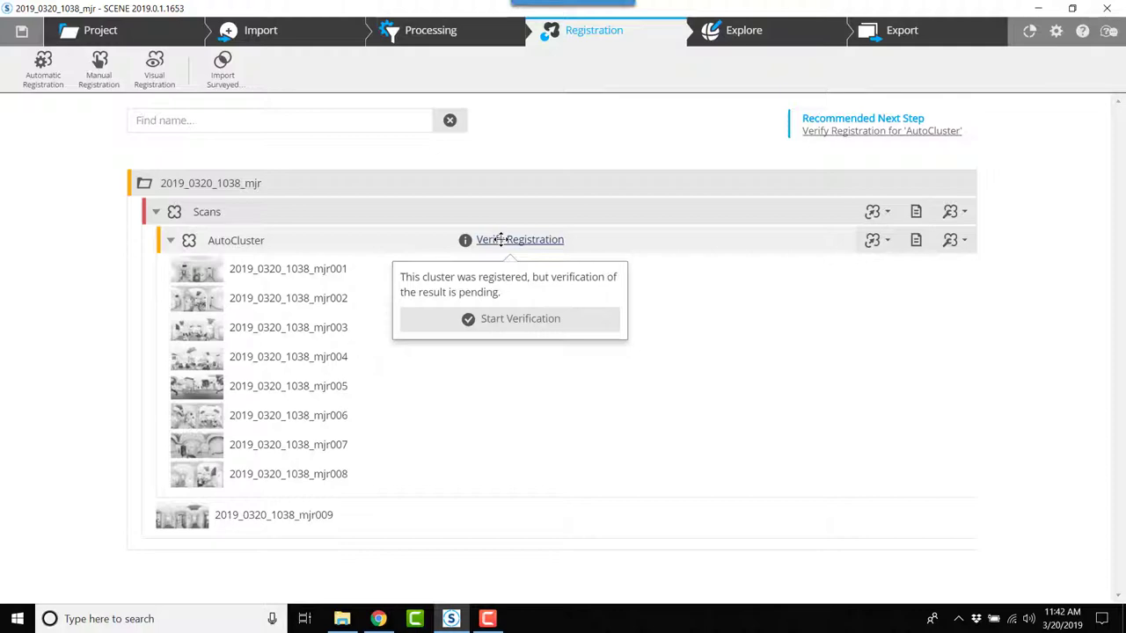
click(521, 315)
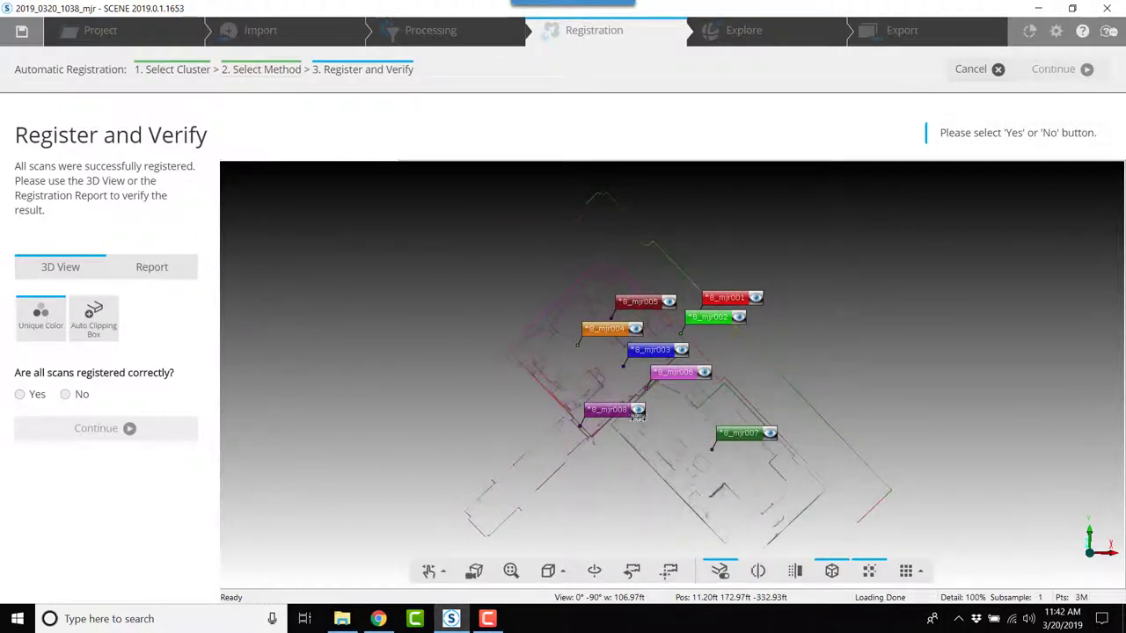
Step: Confirm all AutoCluster scans are registered correctly and finish verification
click(21, 395)
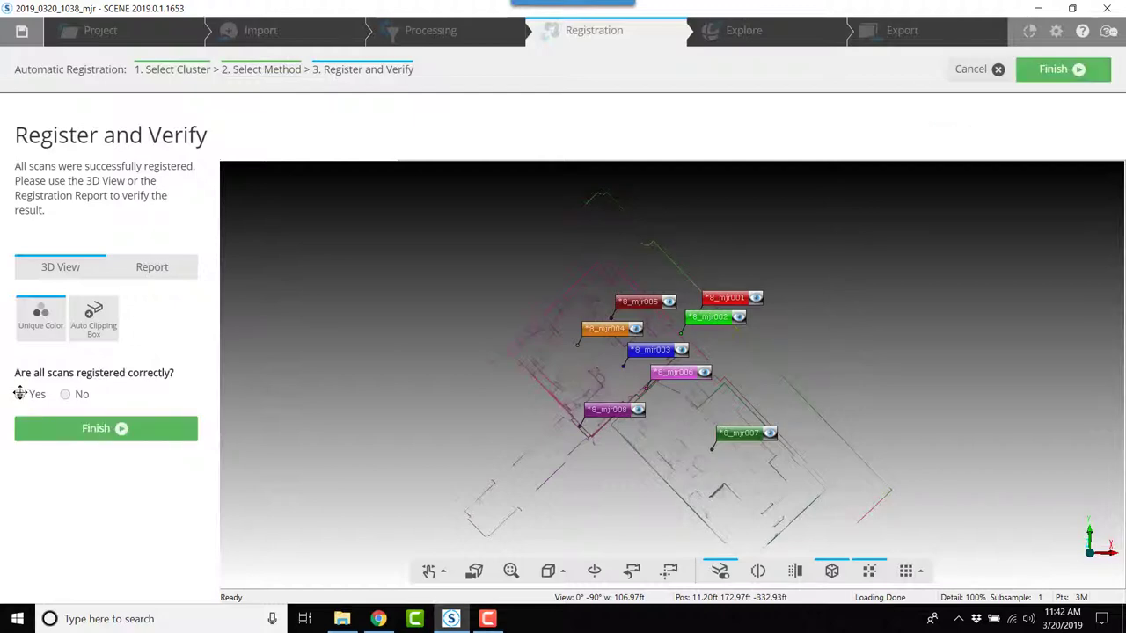
click(99, 427)
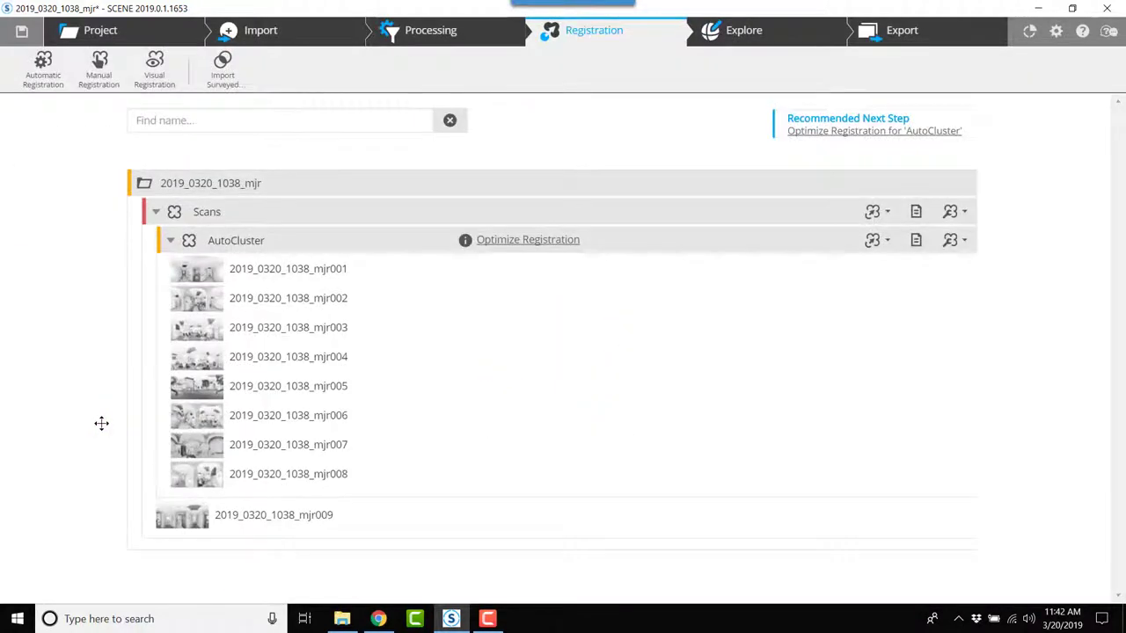
Step: Run a cloud-to-cloud optimization of AutoCluster and accept the optimized registration as correct
click(524, 240)
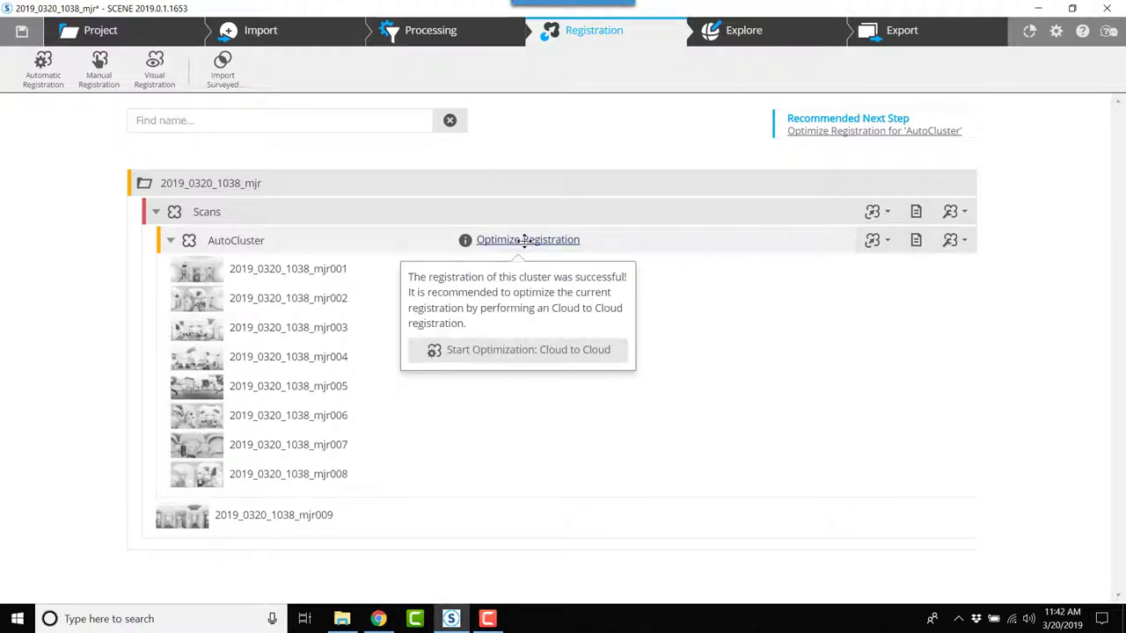
click(525, 349)
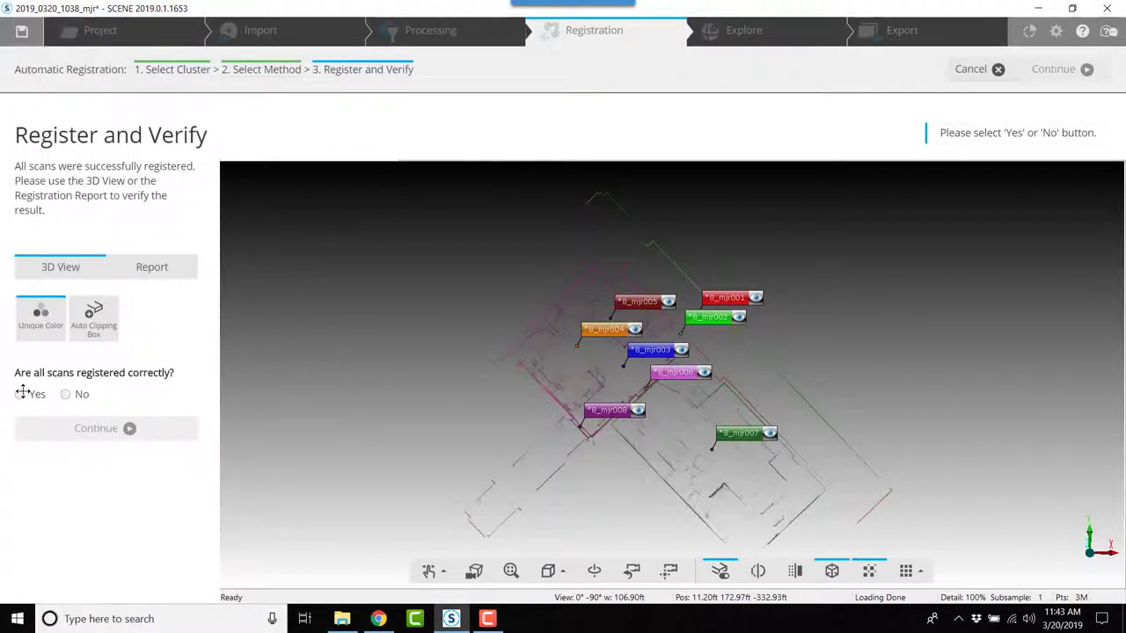
click(21, 393)
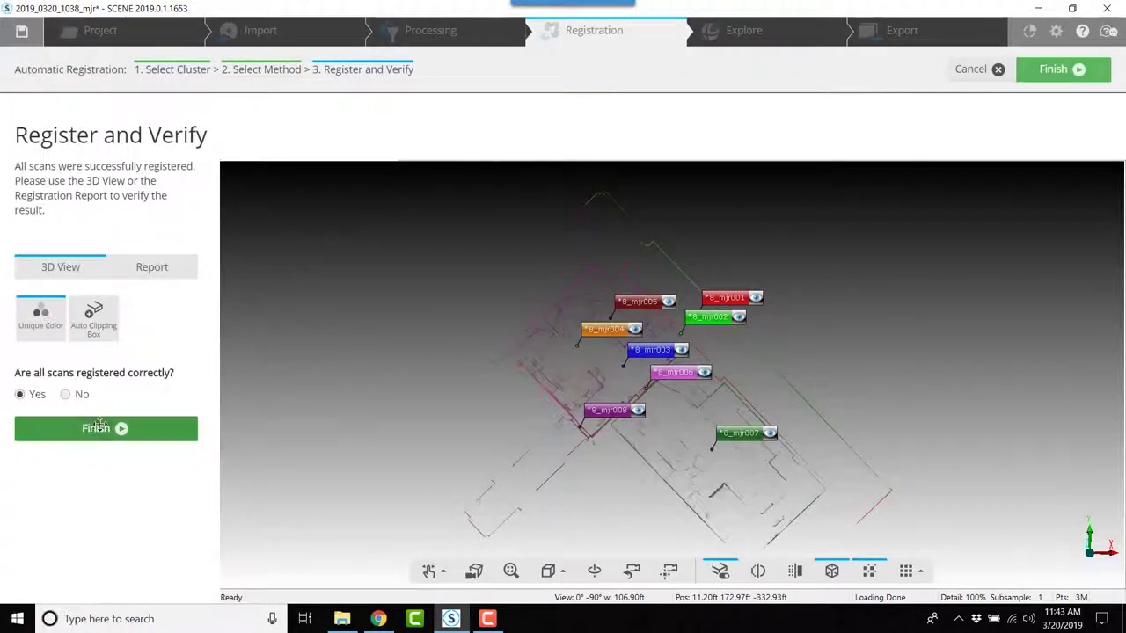
click(98, 427)
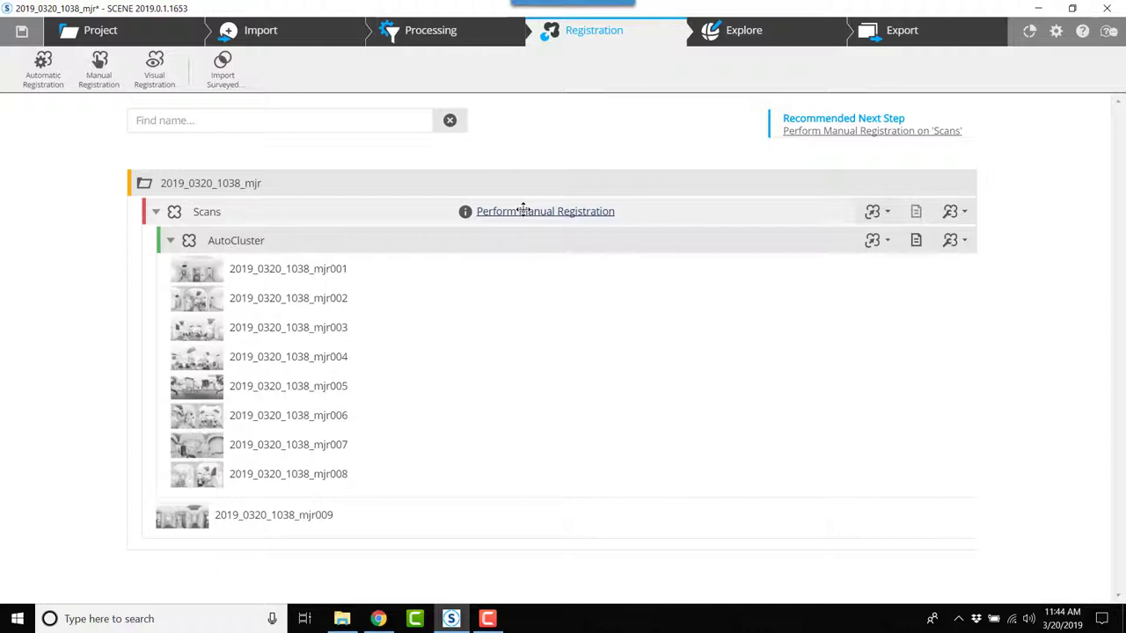
Step: Start manual registration of the Scans cluster, pairing mjr009 with mjr008
click(524, 211)
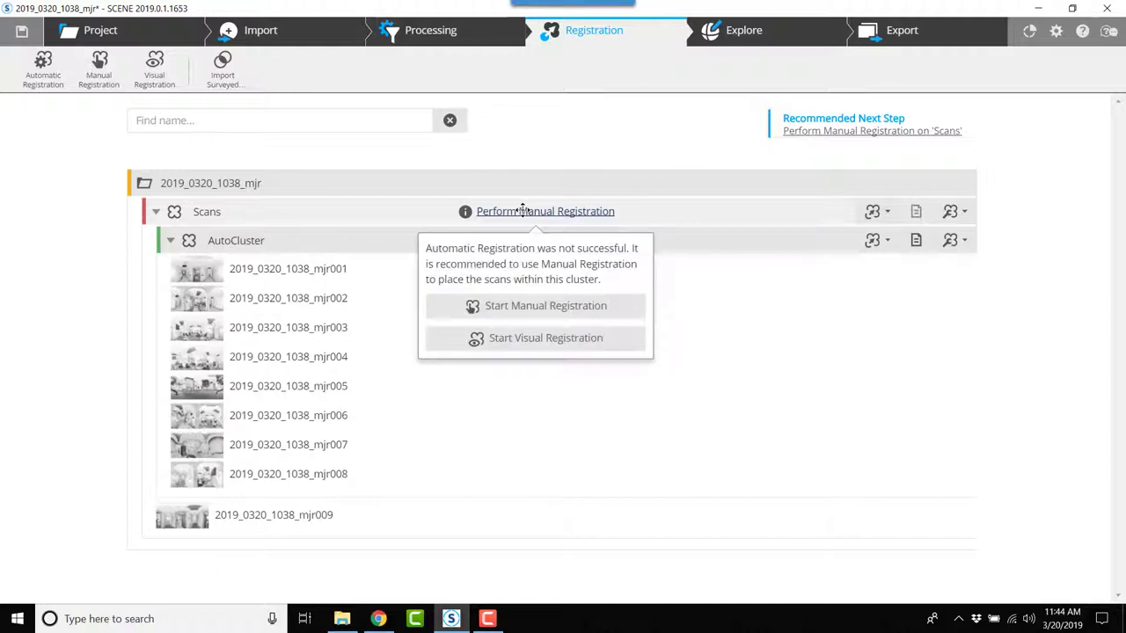
click(526, 305)
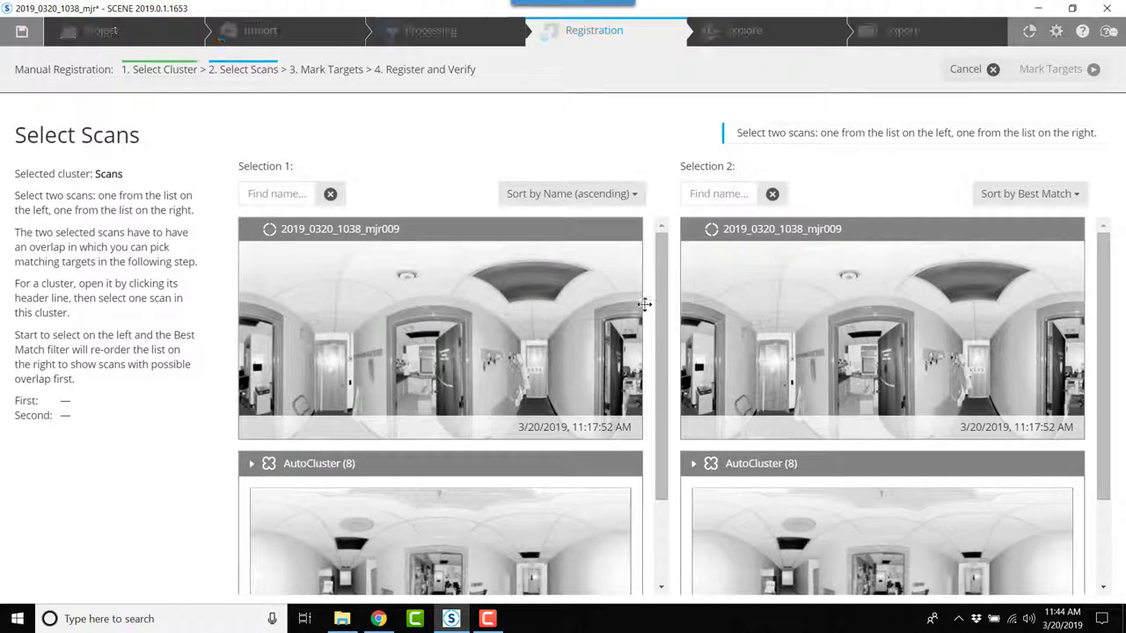
click(433, 302)
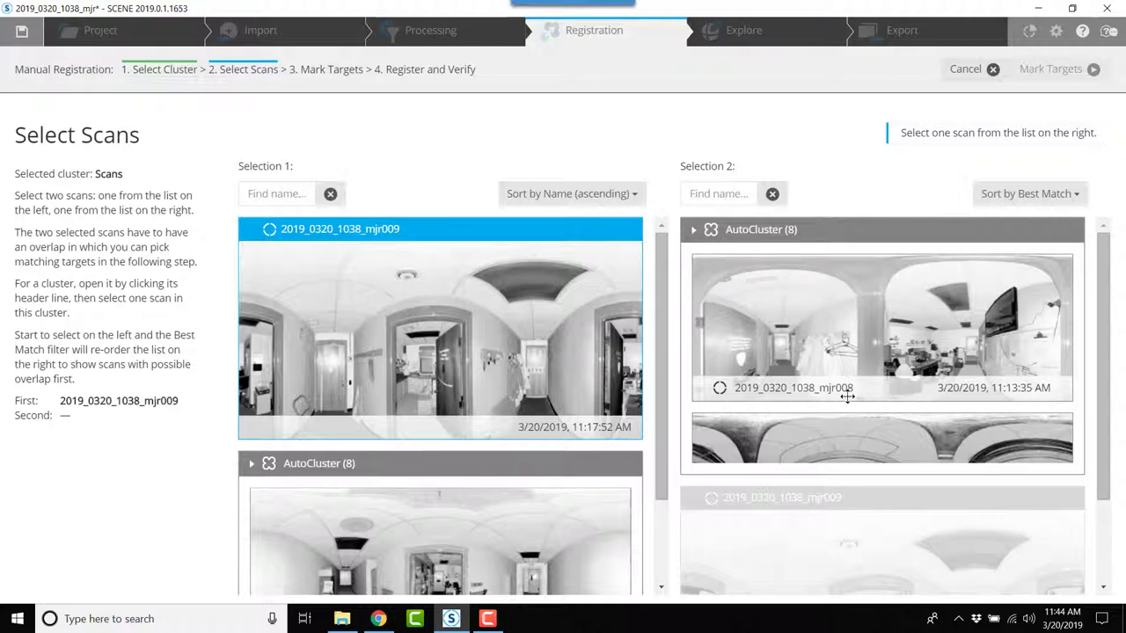
click(855, 318)
Step: Mark a matching point at the door-frame top in both mjr009 and mjr008
click(1054, 67)
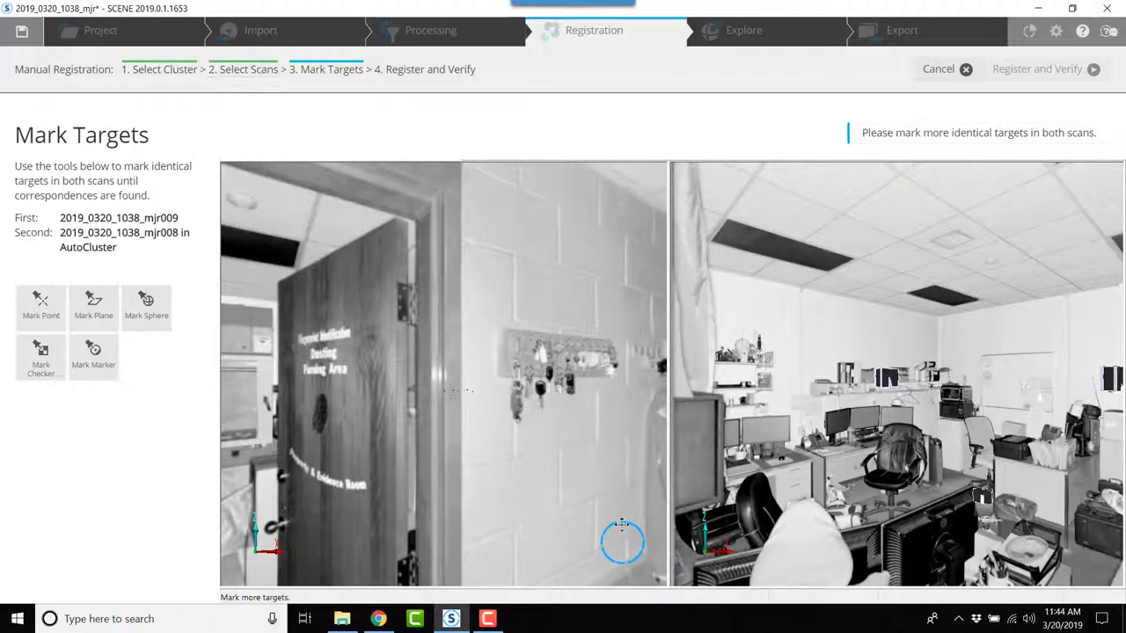
drag(565, 463, 423, 403)
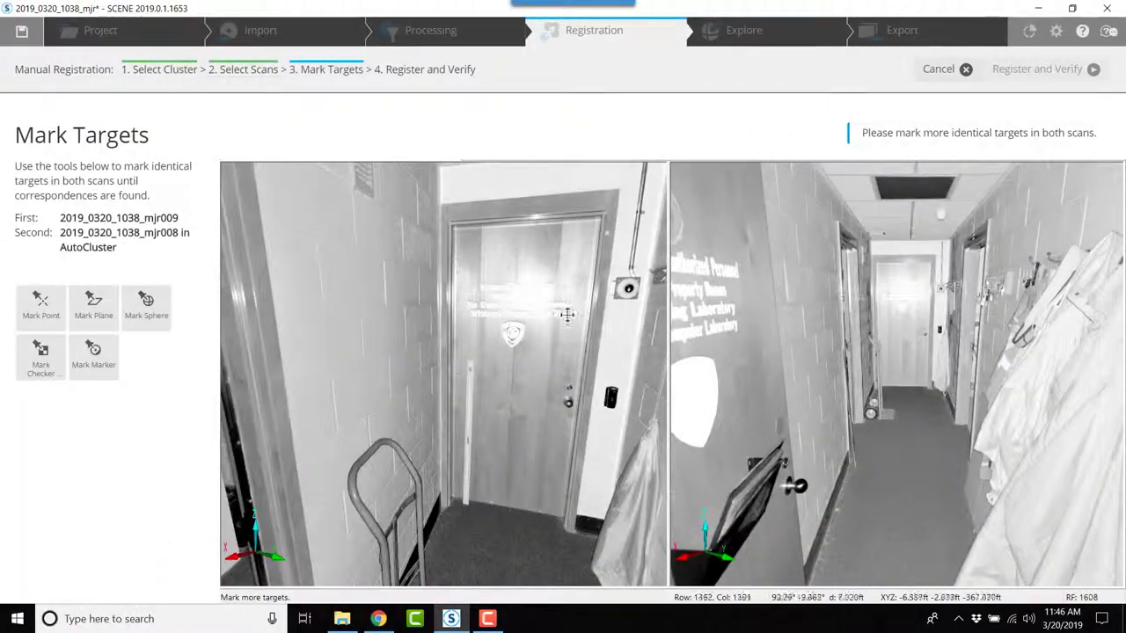
scroll(611, 211, up, 3)
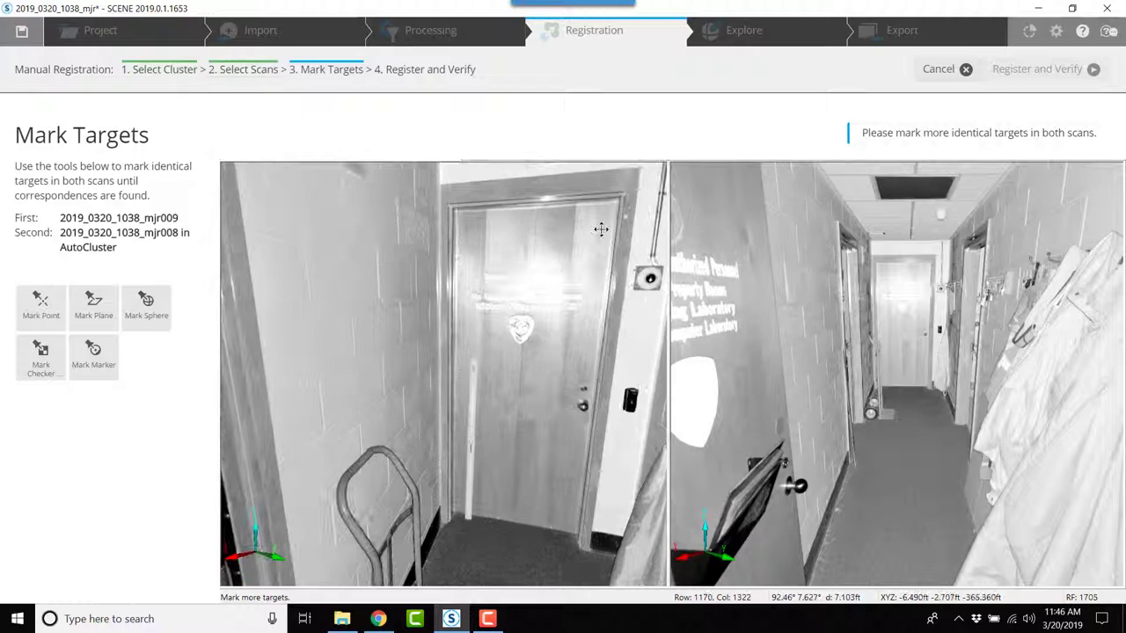
scroll(600, 230, down, 3)
scroll(930, 269, up, 4)
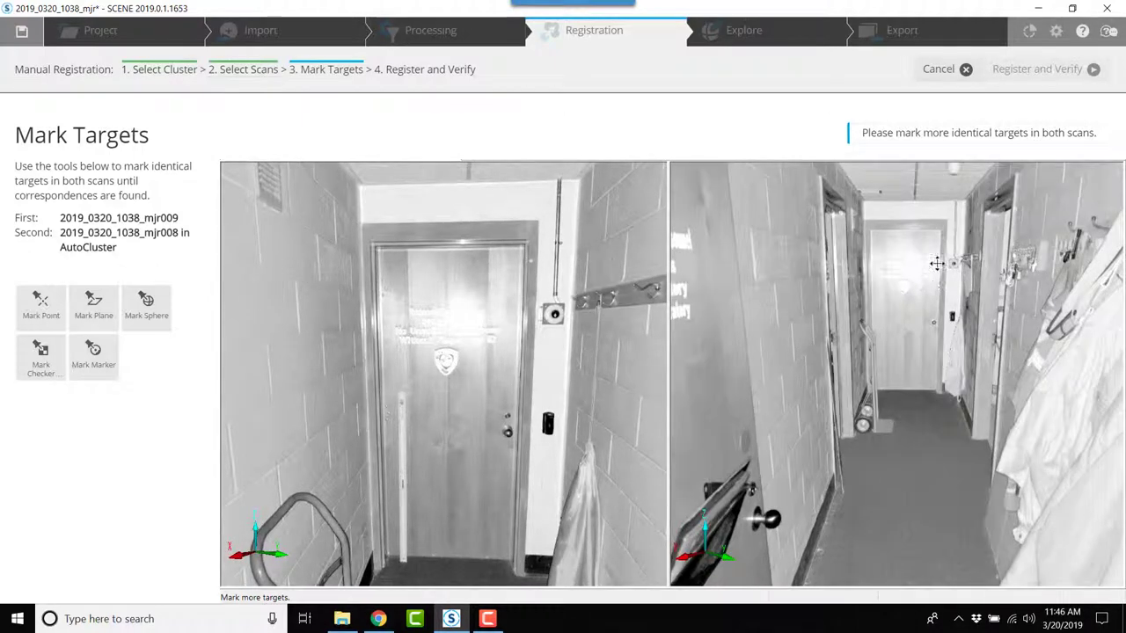
scroll(934, 268, up, 5)
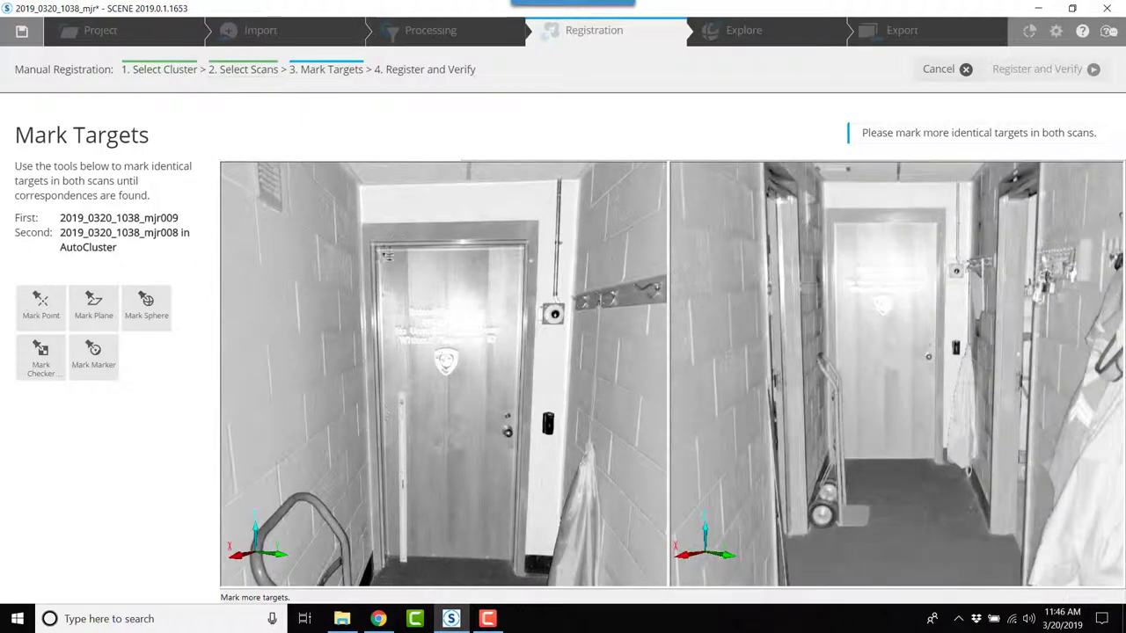
click(536, 220)
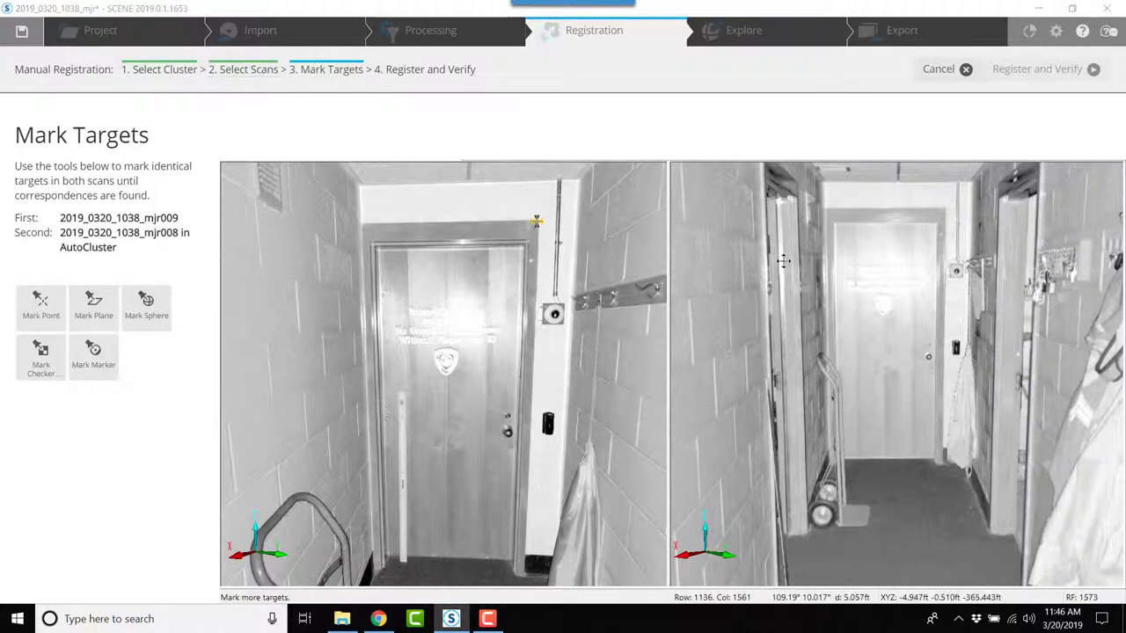
click(839, 360)
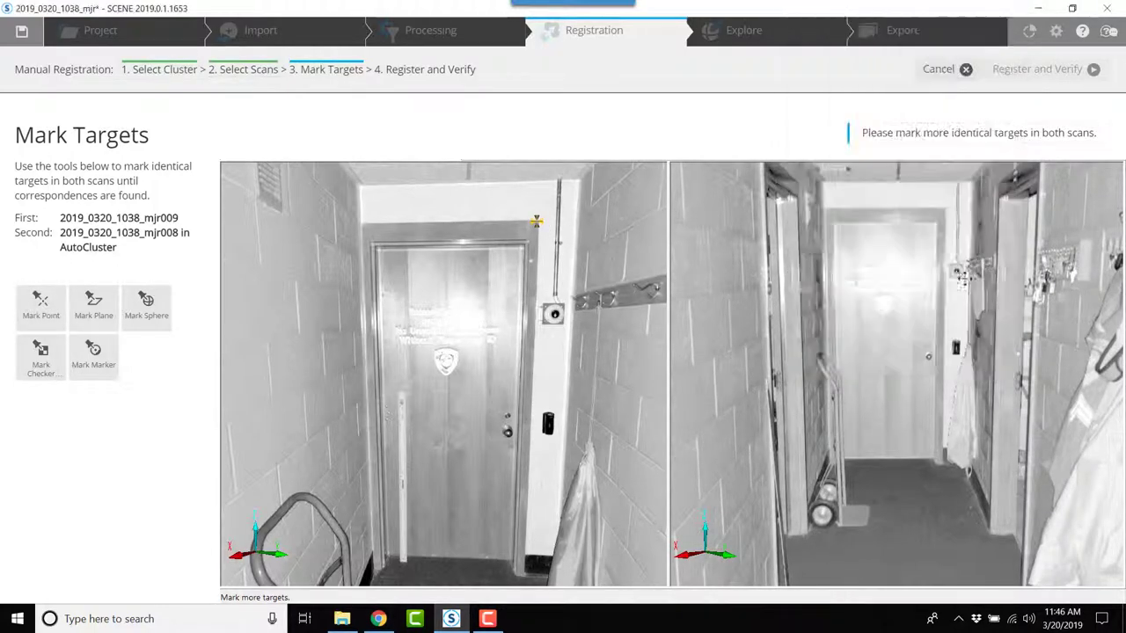
click(943, 207)
click(762, 363)
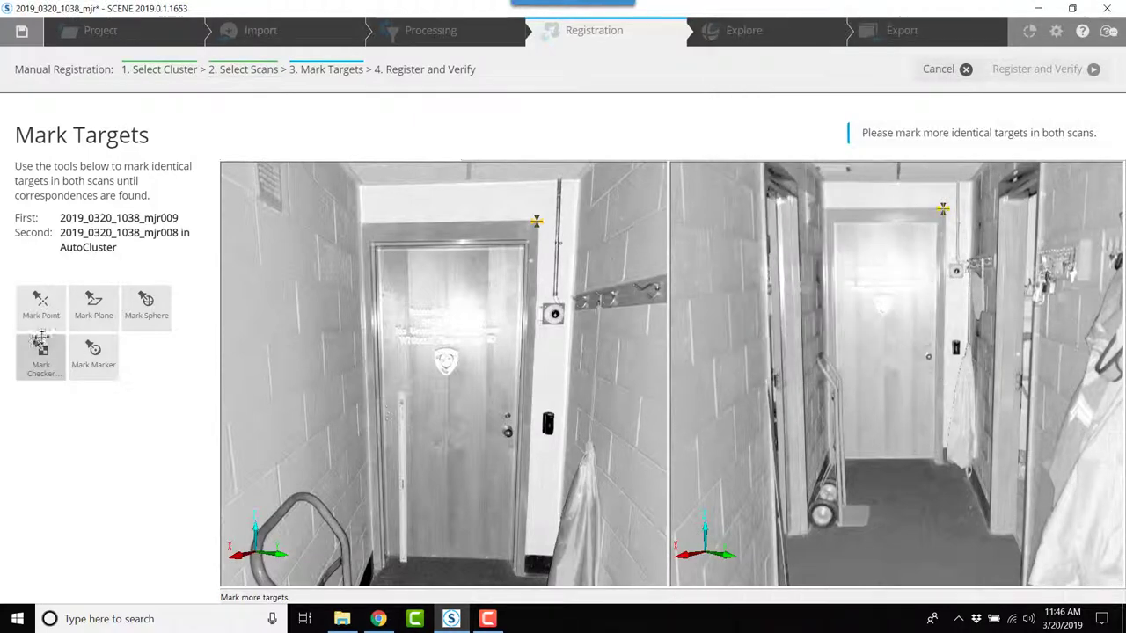
Step: Mark the door as a matching plane in both scans, giving 2 correspondences
click(426, 288)
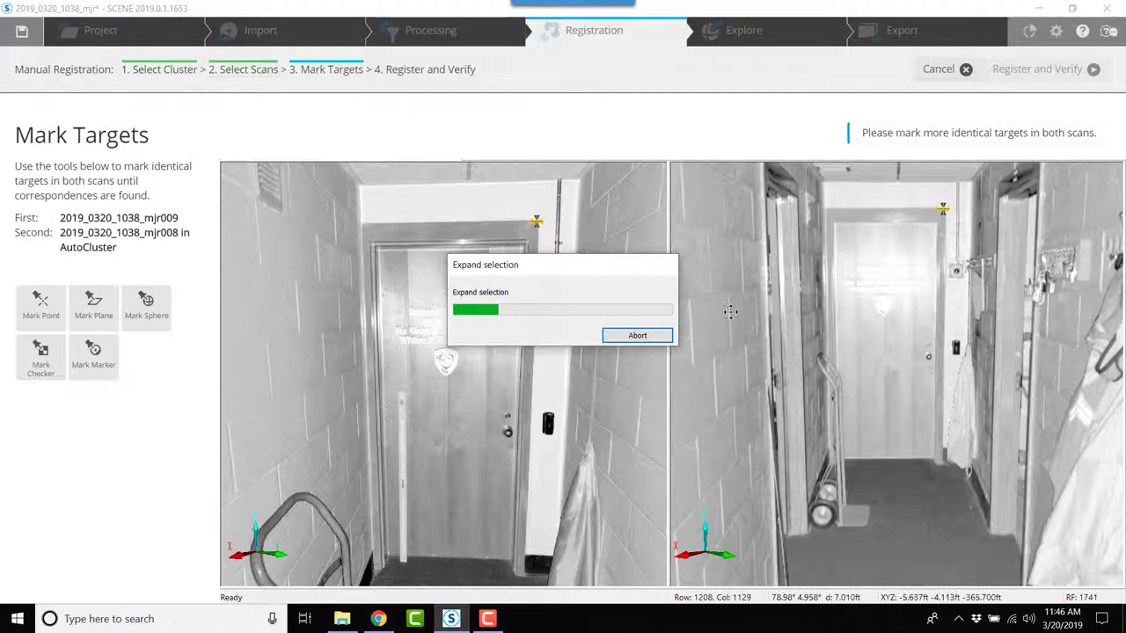
click(844, 313)
click(863, 351)
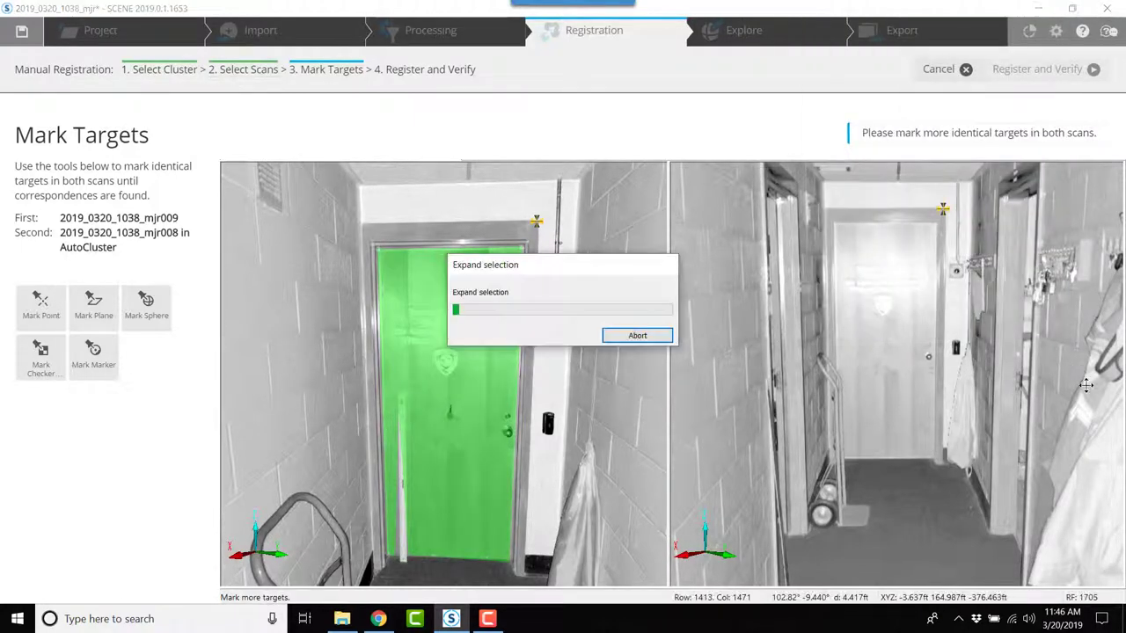
click(860, 360)
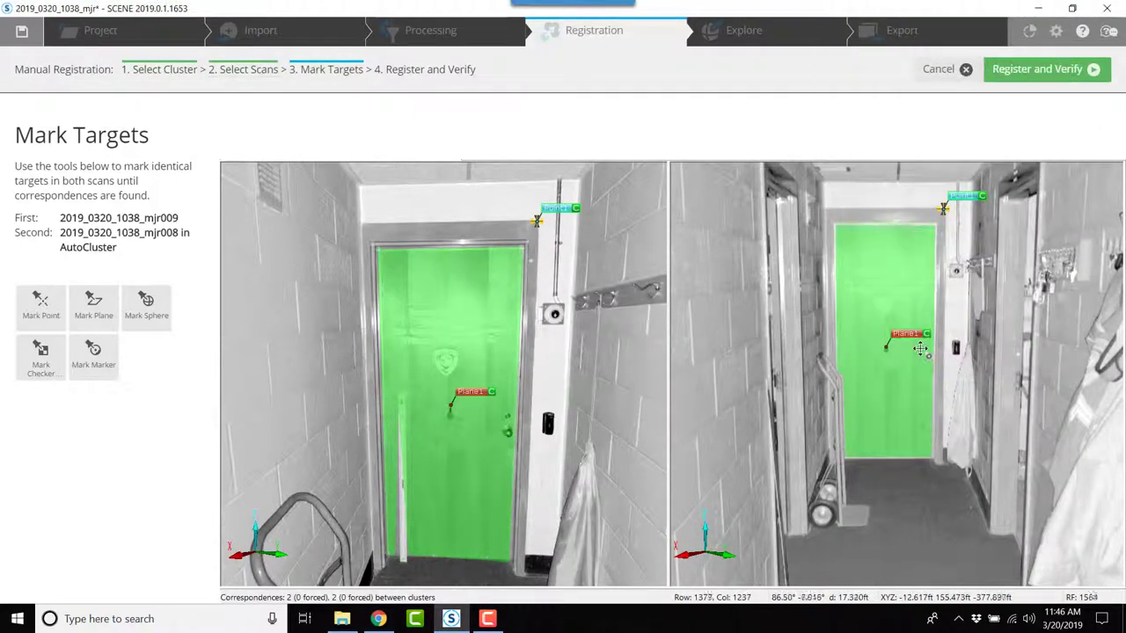
Step: Register mjr009 to mjr008, accept the result, and start cloud-to-cloud optimization of all scans
click(1022, 69)
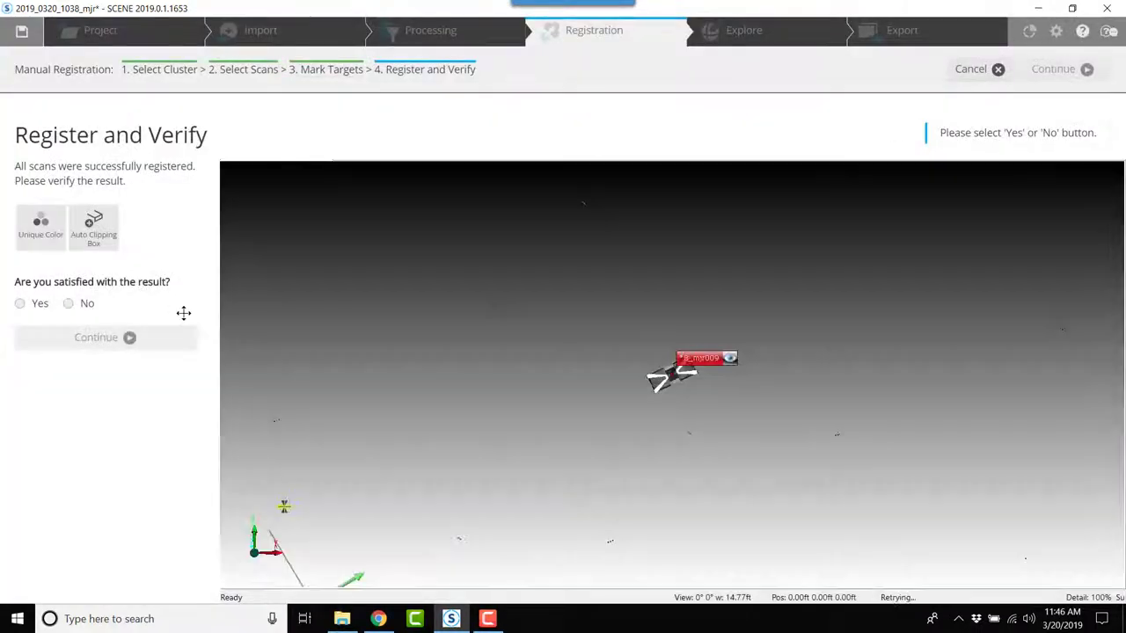
click(19, 302)
click(105, 337)
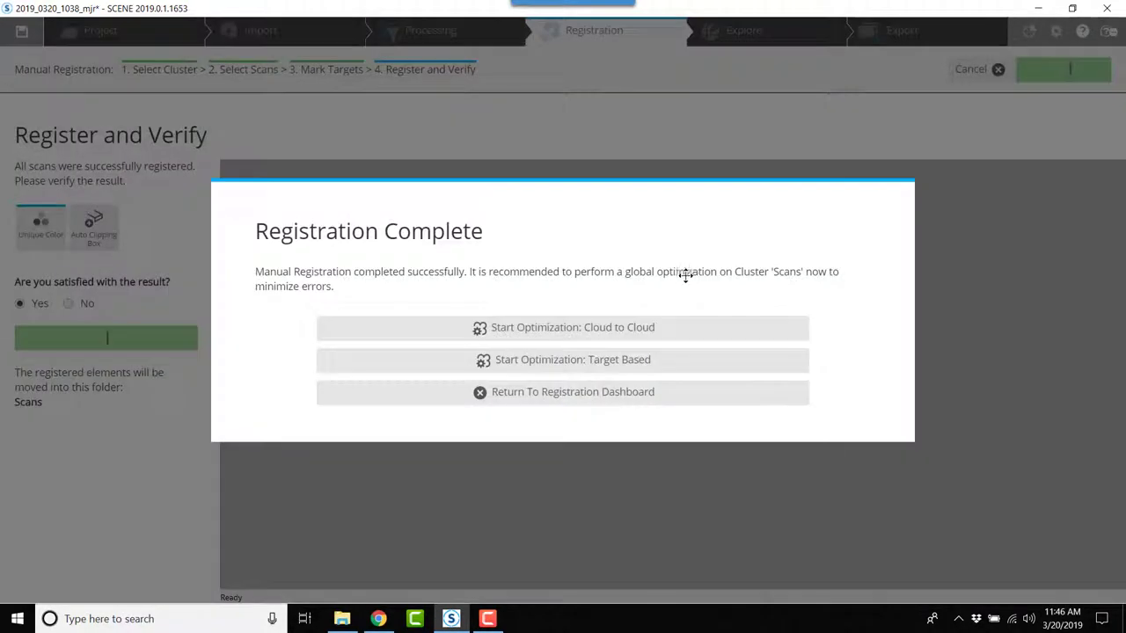
click(589, 326)
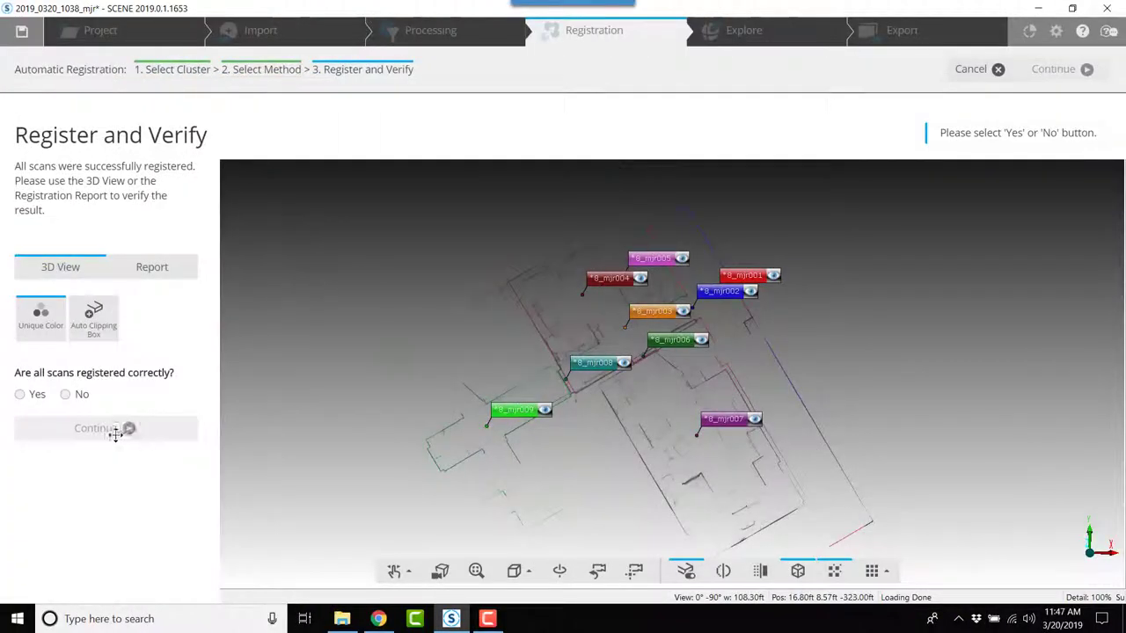
Step: Accept the optimized registration after reviewing its error statistics report
click(20, 394)
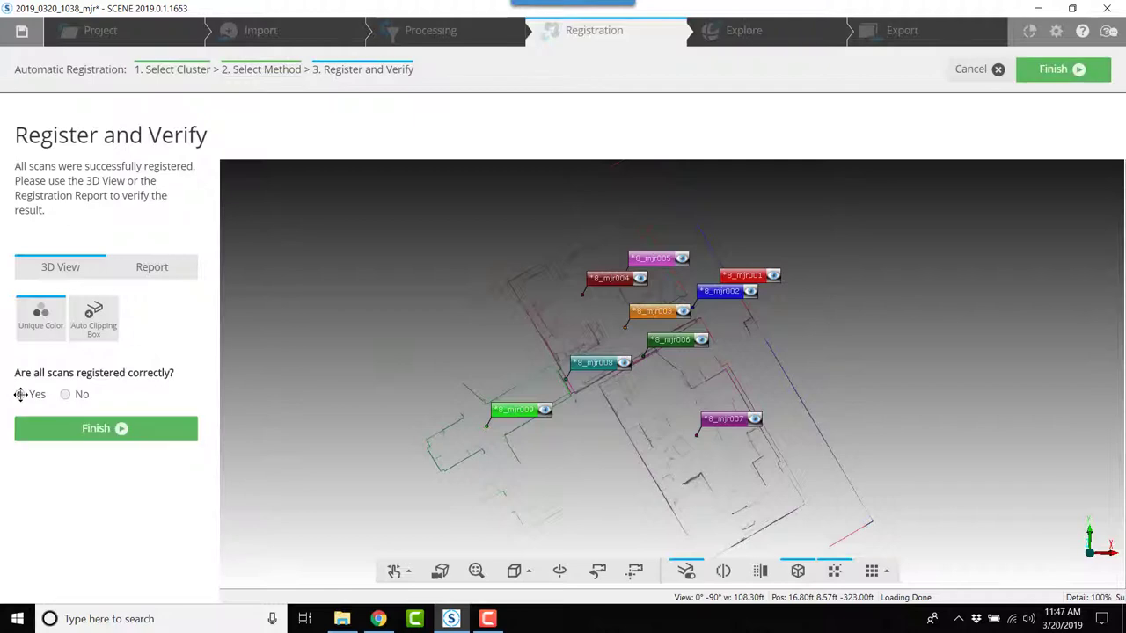
click(152, 268)
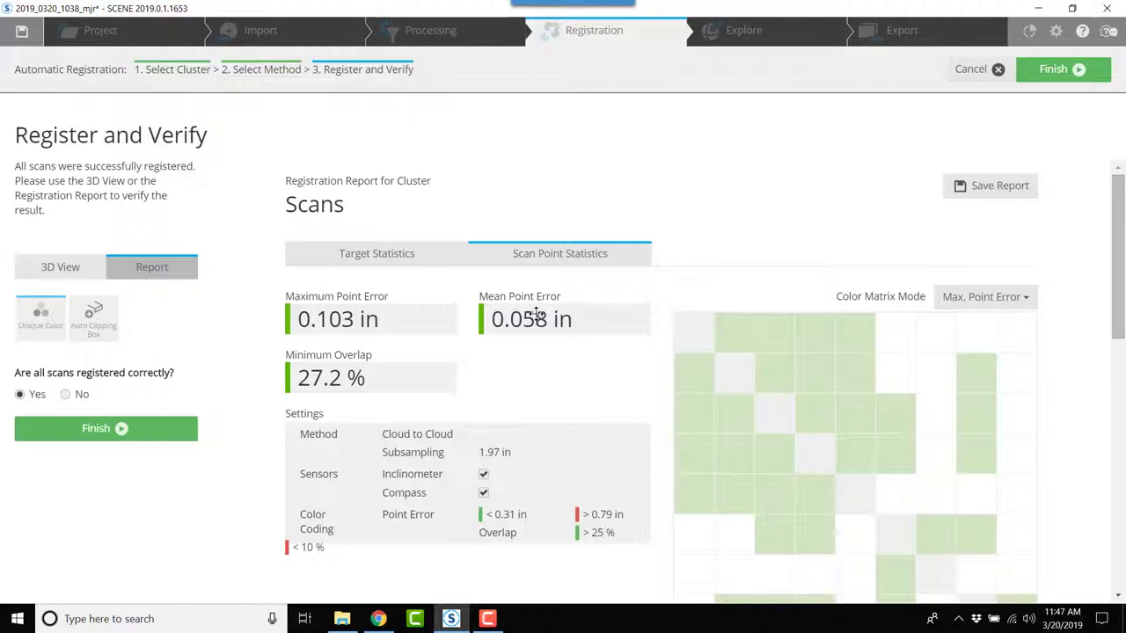
click(104, 435)
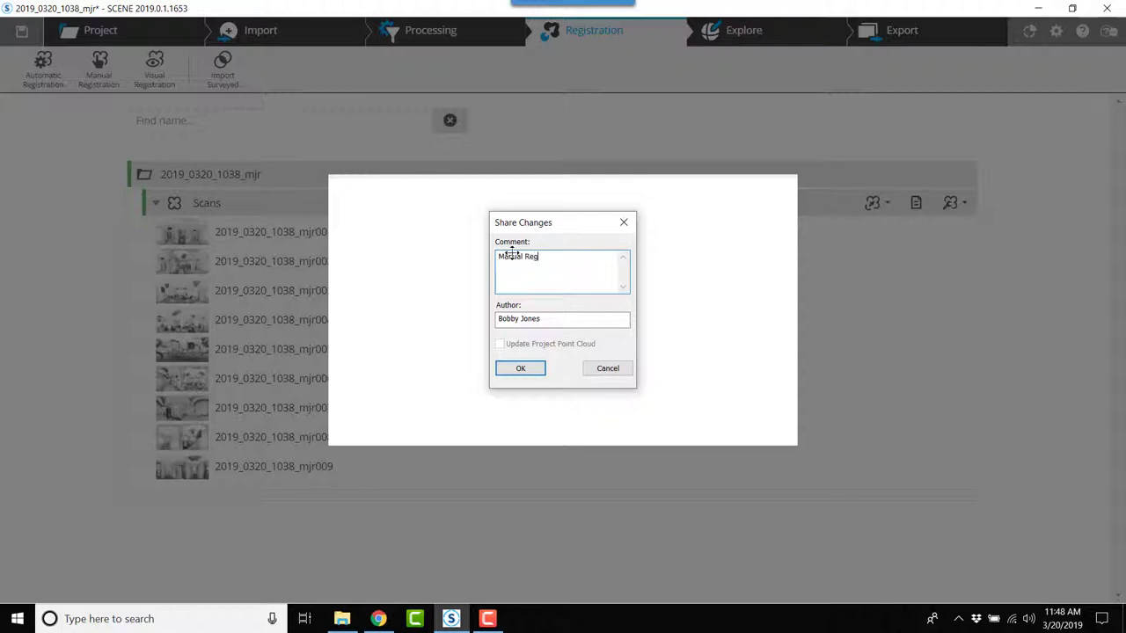
Step: Save the shared changes as revision 4 with comment 'Manual Registration' and view them in Explore
text(istration)
key(Return)
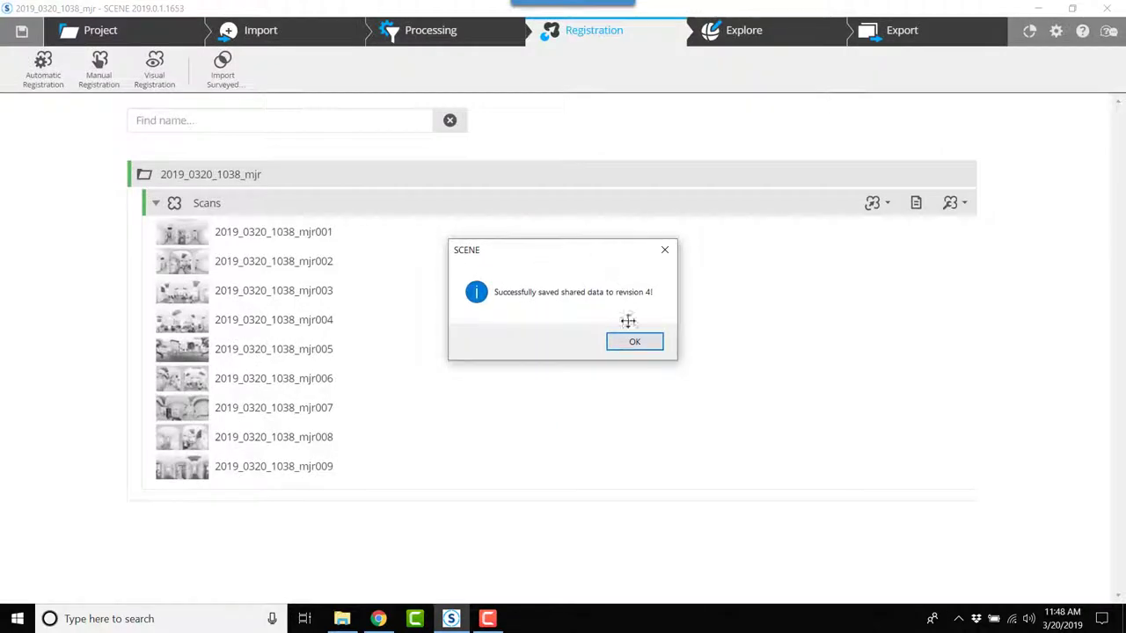
click(634, 342)
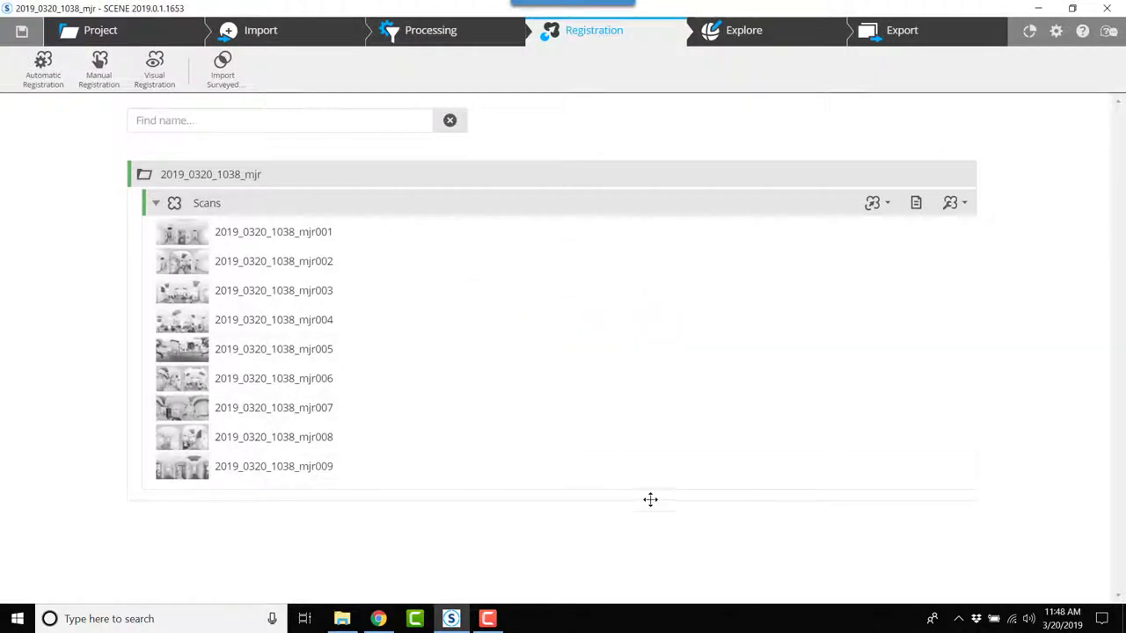
click(744, 32)
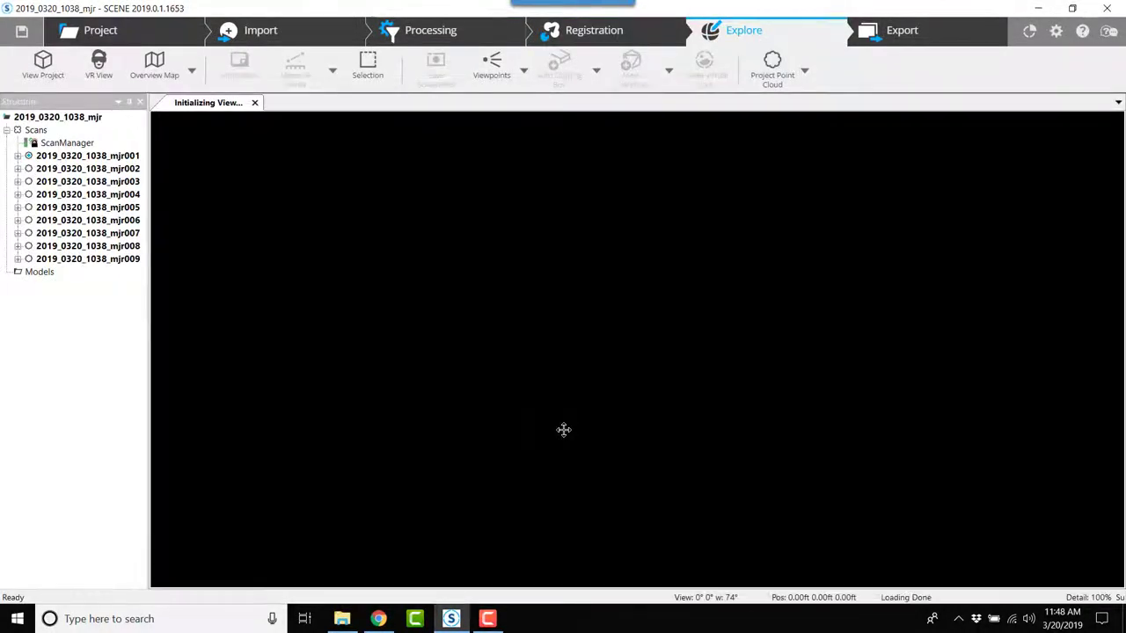